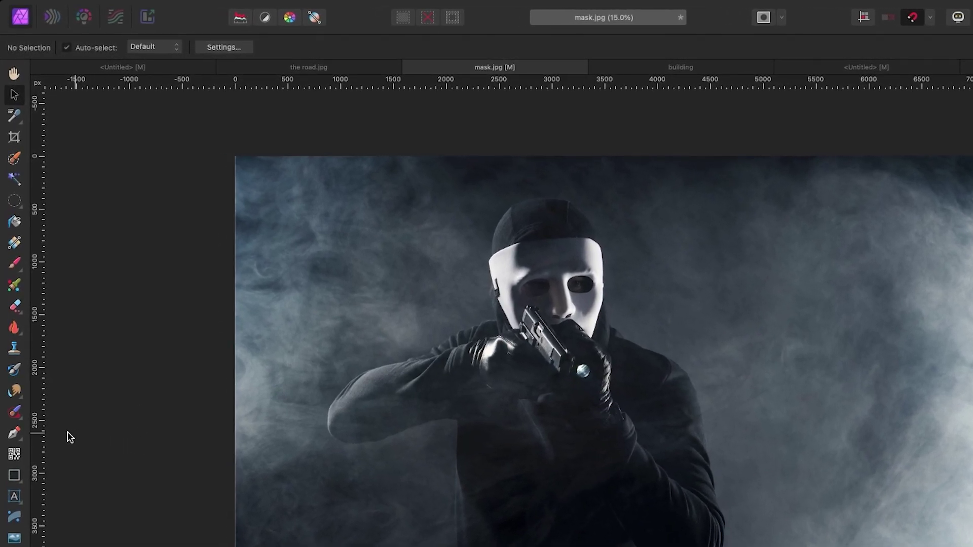
- Pick the Pen tool with Rubber Band Mode on and zoom to 75% on the flashlight
click(15, 434)
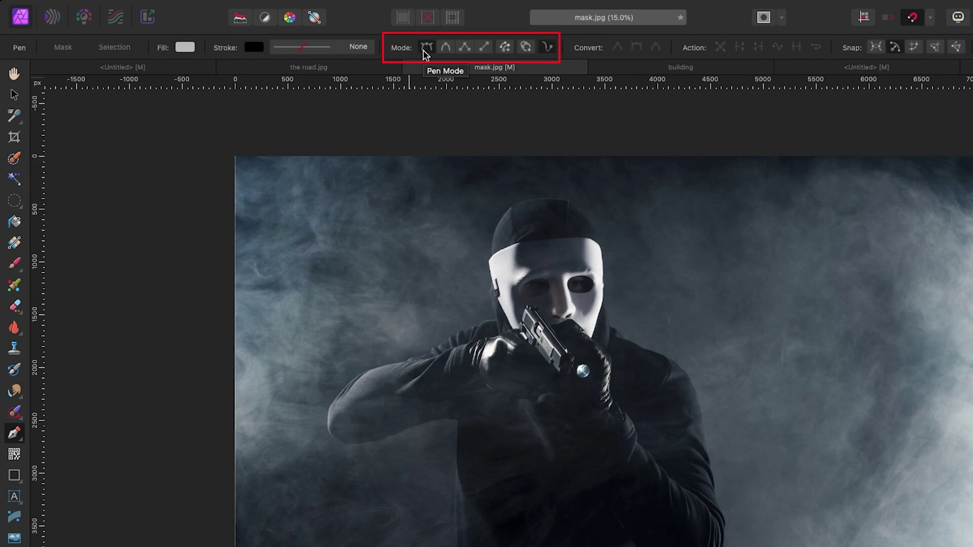
click(549, 50)
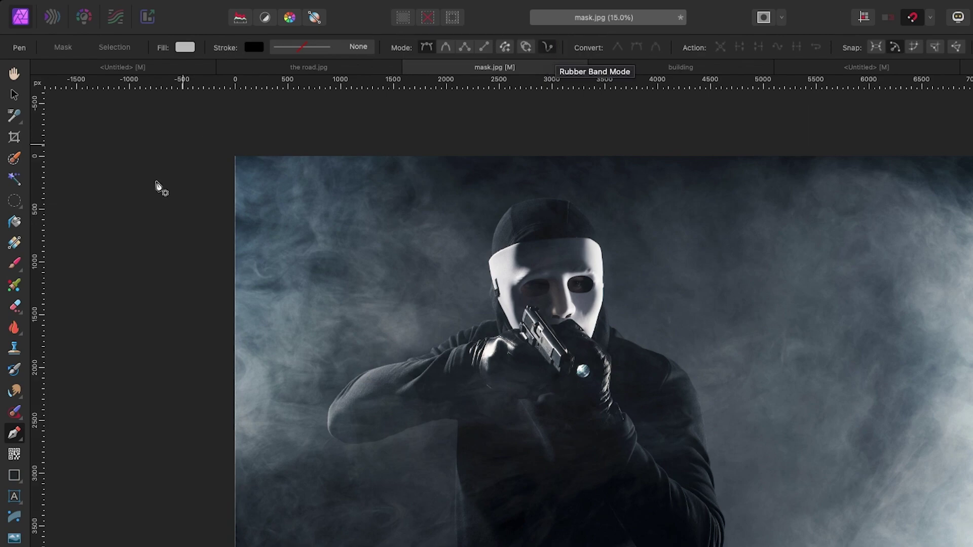
scroll(312, 325, up, 5)
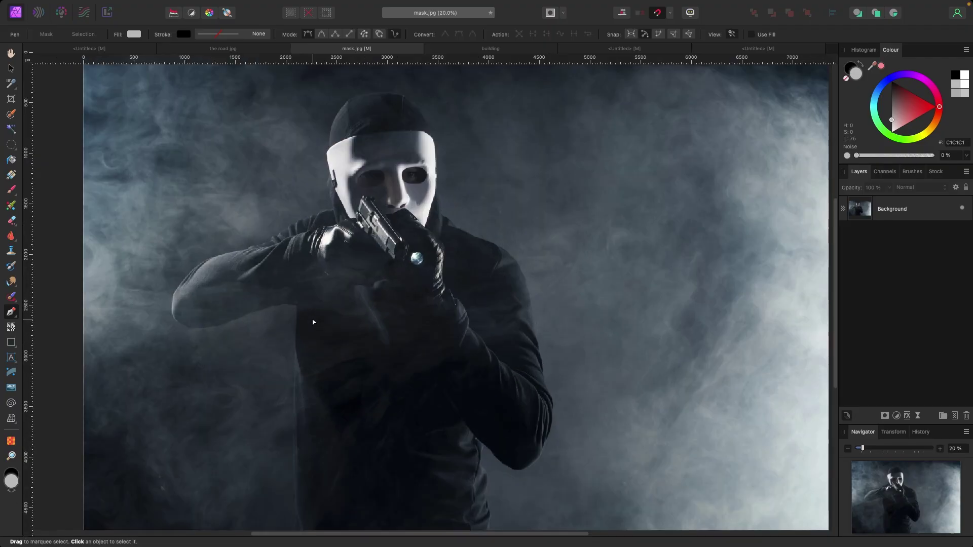
scroll(304, 264, up, 2)
scroll(305, 263, left, 2)
scroll(304, 252, up, 2)
scroll(304, 252, left, 2)
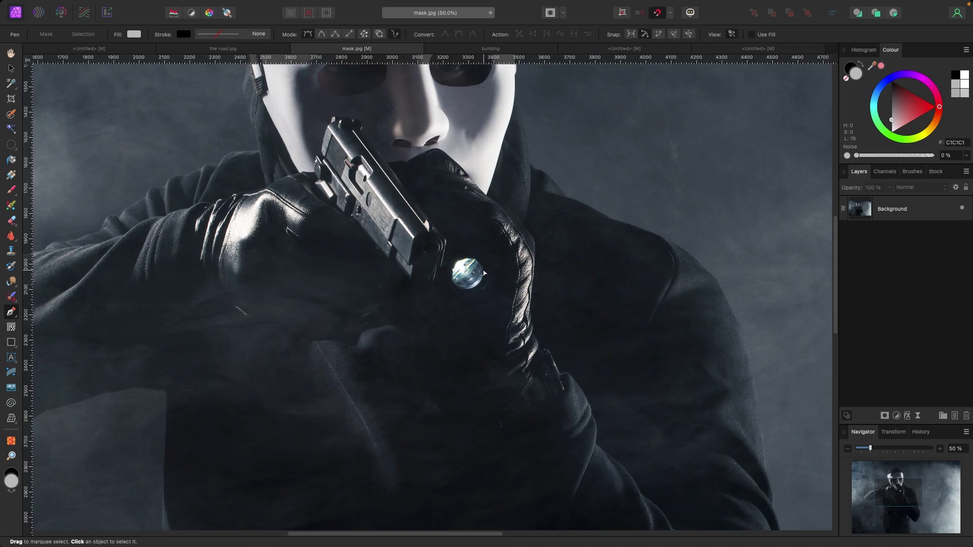
scroll(485, 276, up, 2)
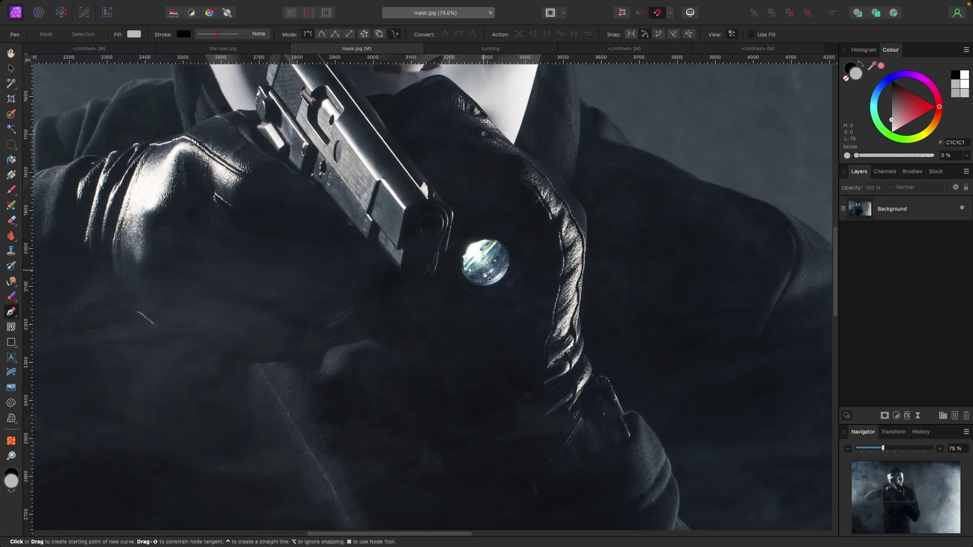
- Place five pen nodes around the gun's flashlight to start the beam path
click(509, 260)
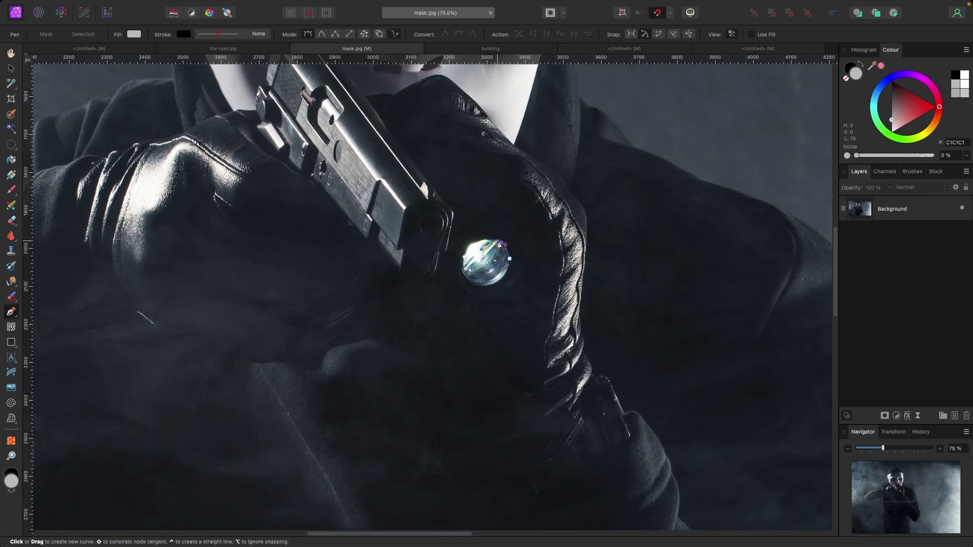
click(498, 243)
click(485, 241)
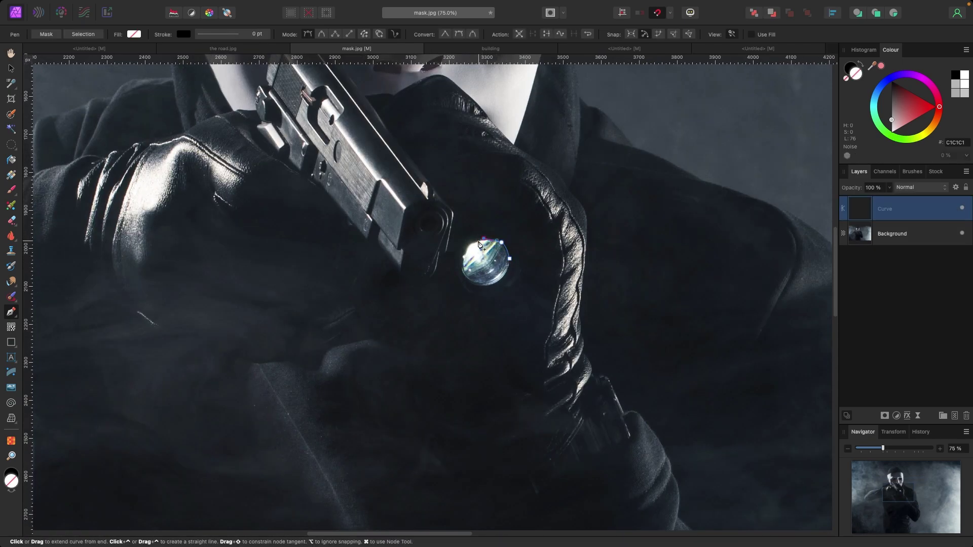
click(469, 248)
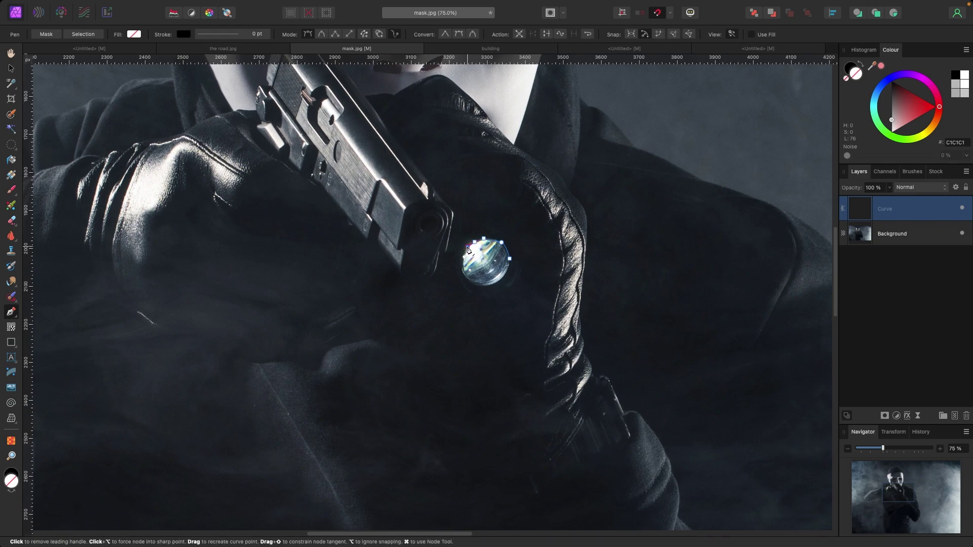
click(466, 272)
- Zoom out, add two nodes on the photo's bottom edge, and close the path at its first node
scroll(466, 272, down, 6)
scroll(461, 274, down, 3)
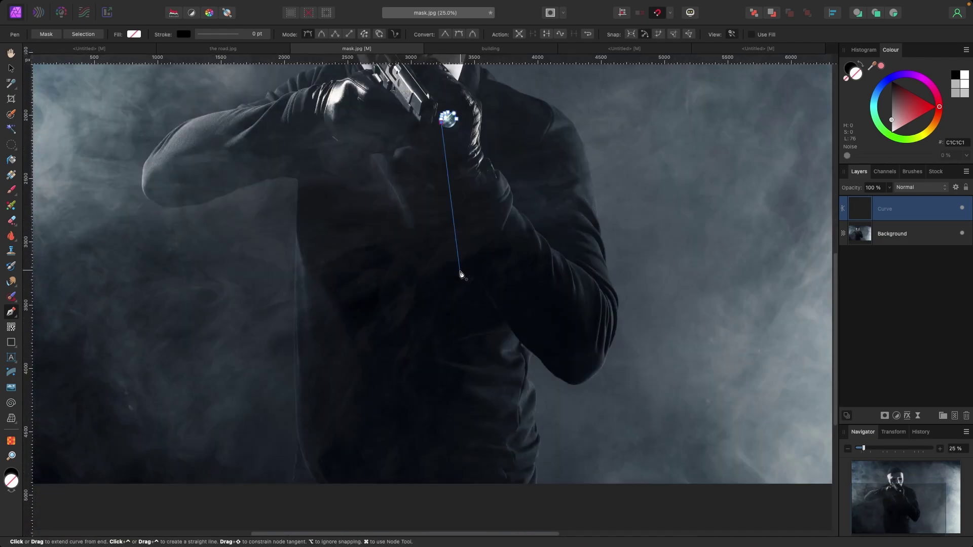
scroll(463, 306, down, 1)
scroll(463, 308, up, 2)
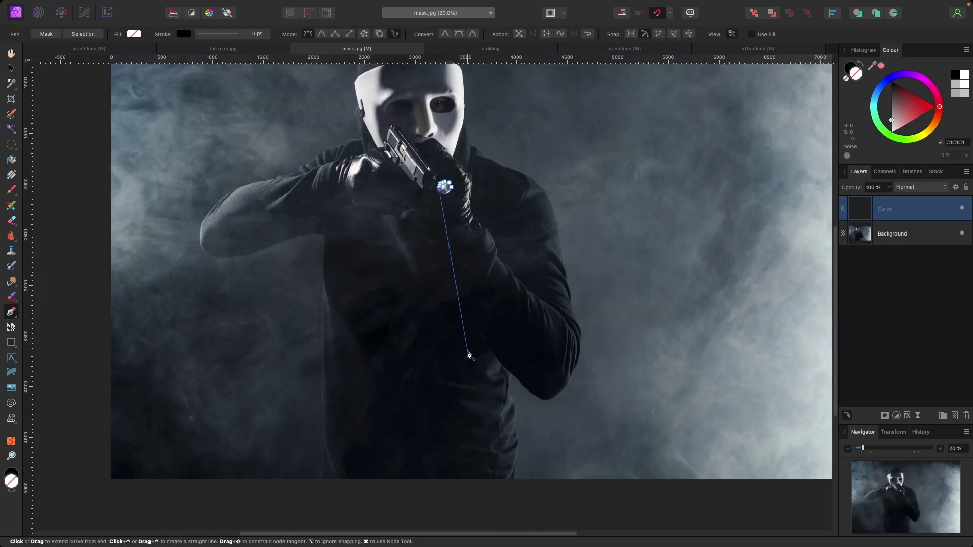
scroll(469, 355, down, 1)
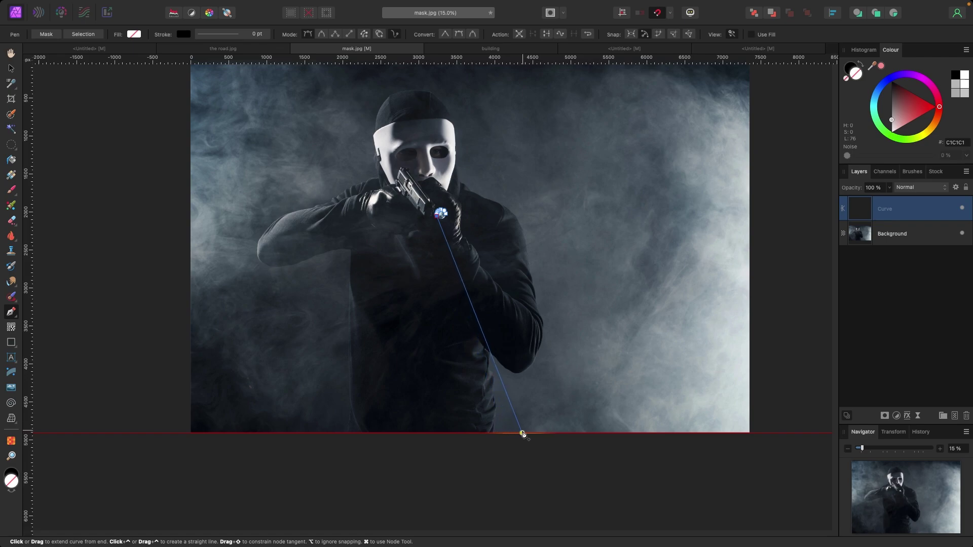
click(524, 433)
click(643, 433)
click(446, 217)
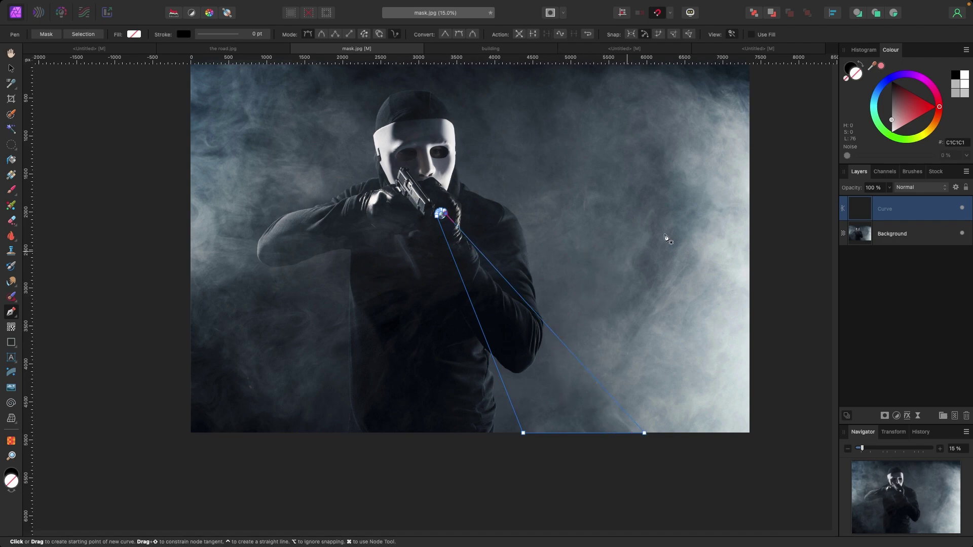
- Fill the beam triangle with light grey DADADA, then switch to the Move tool and deselect
click(894, 122)
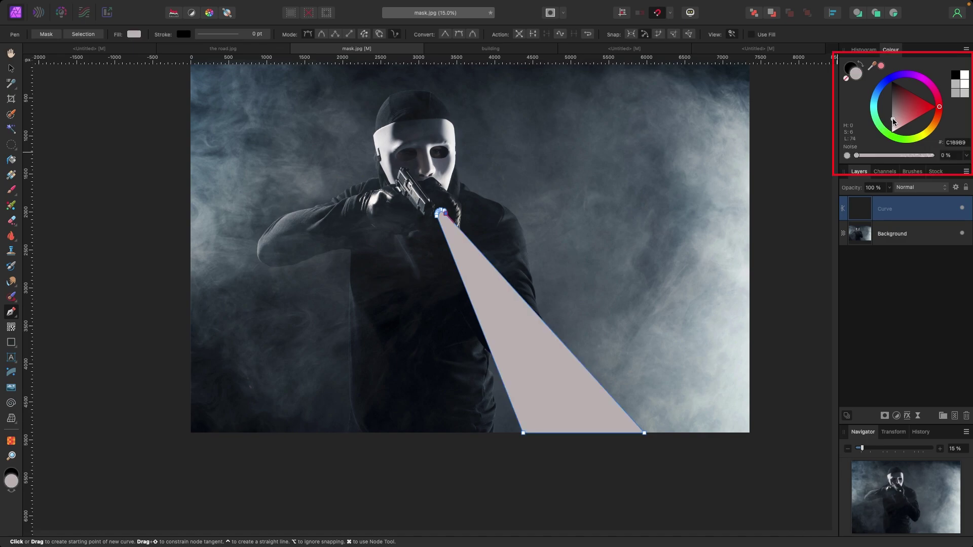
click(891, 123)
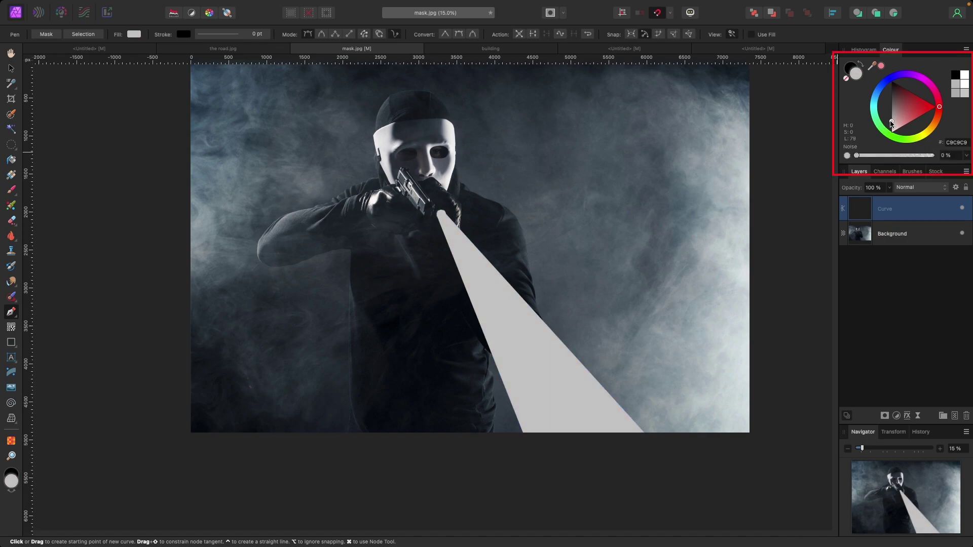
drag(891, 123, 886, 124)
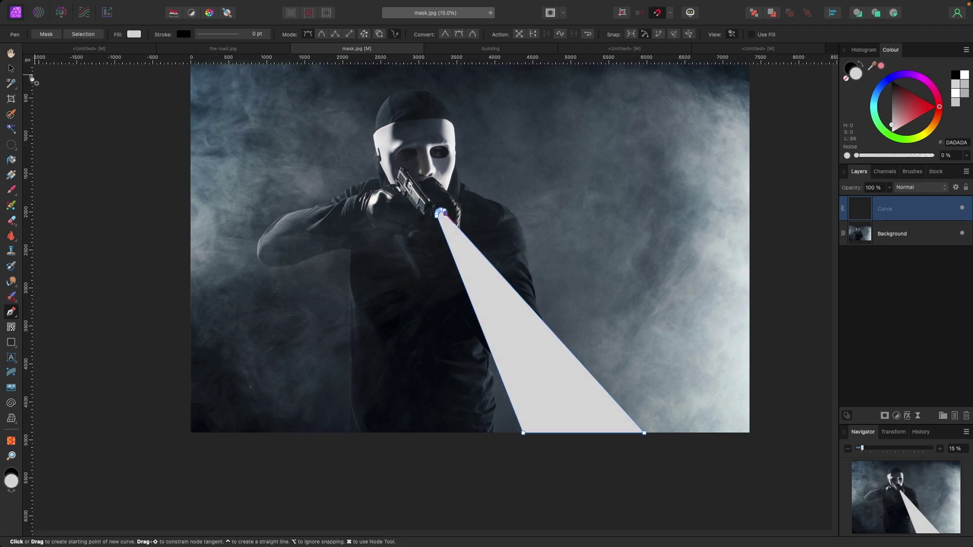
click(11, 68)
click(79, 125)
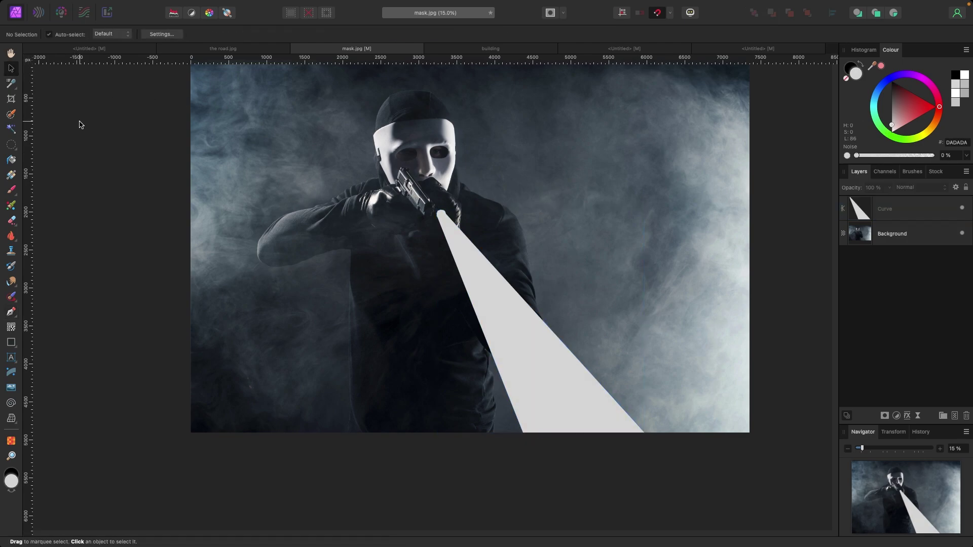
scroll(87, 135, up, 2)
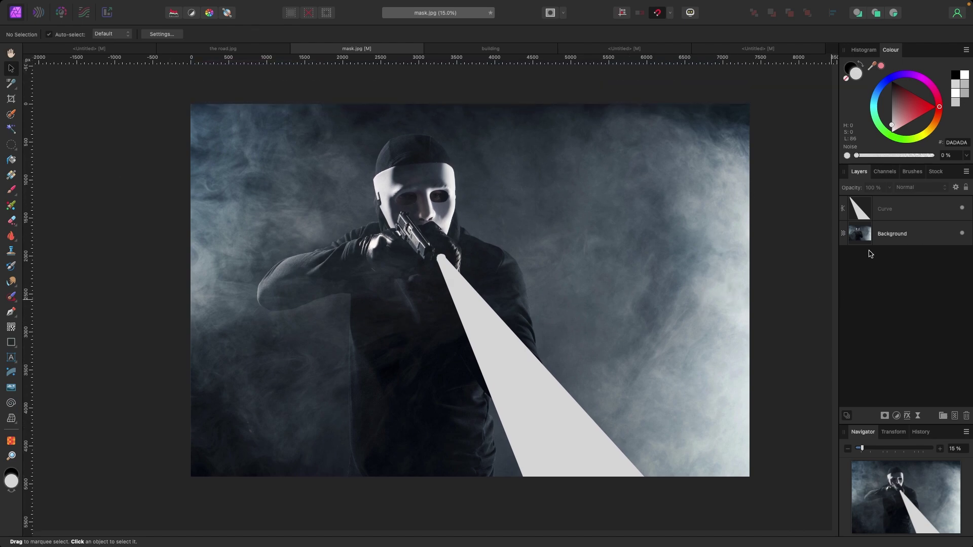
- Rename the beam's Curve layer in the Layers panel to 'light' and reselect it
click(919, 217)
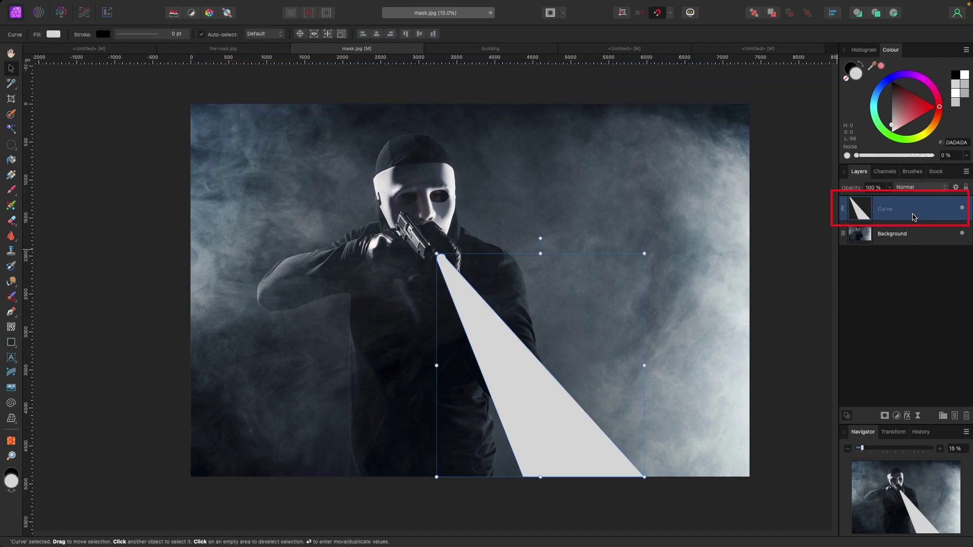
double_click(901, 212)
key(BackSpace)
click(856, 282)
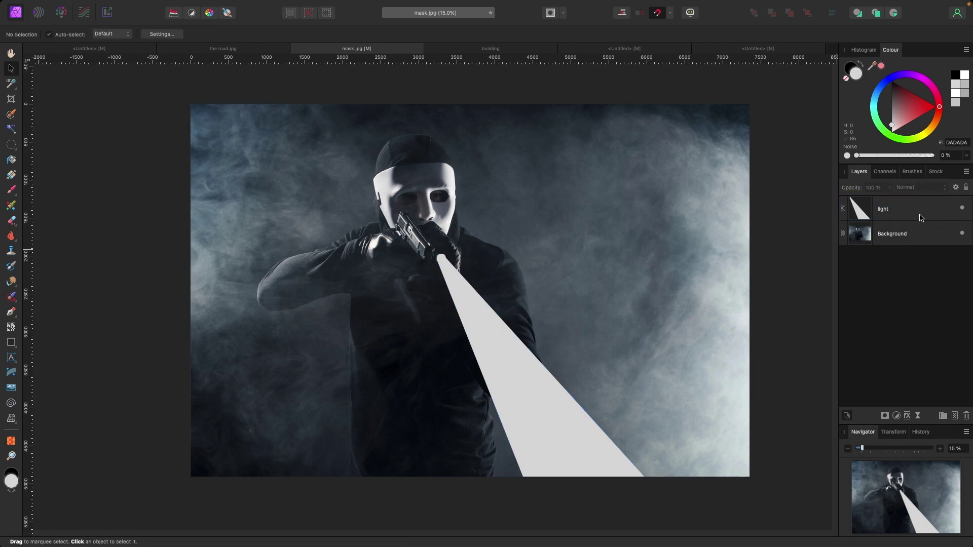
click(922, 217)
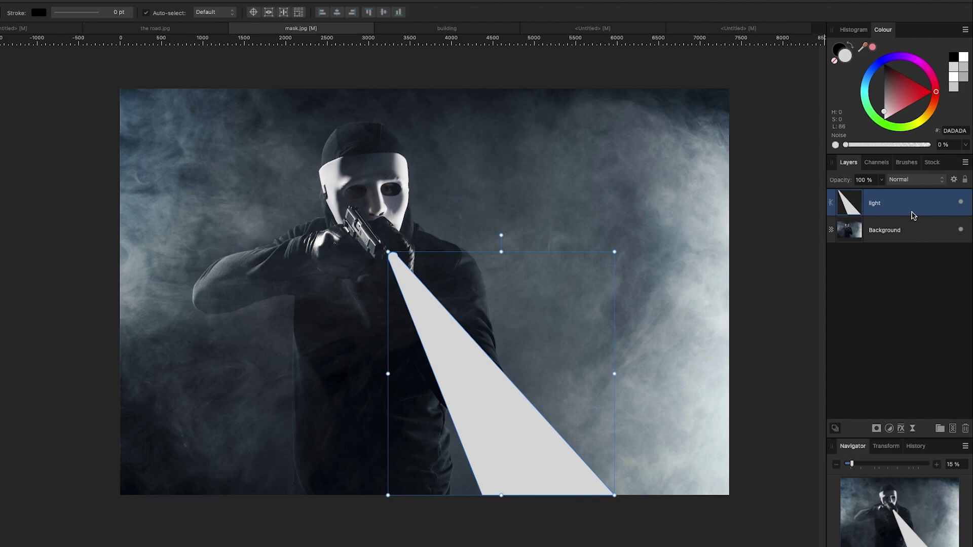
- Set the light layer's blend mode to Soft Light
click(936, 182)
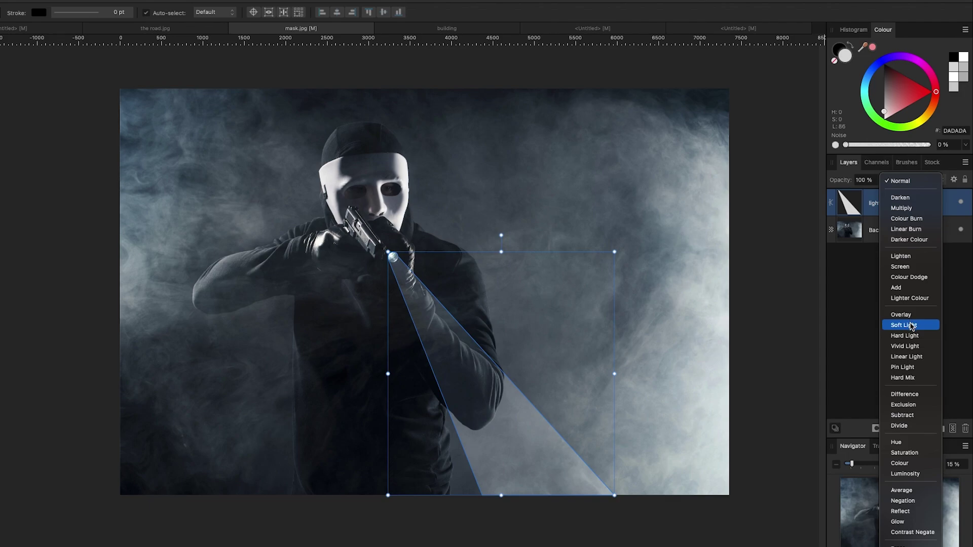
click(910, 325)
click(789, 317)
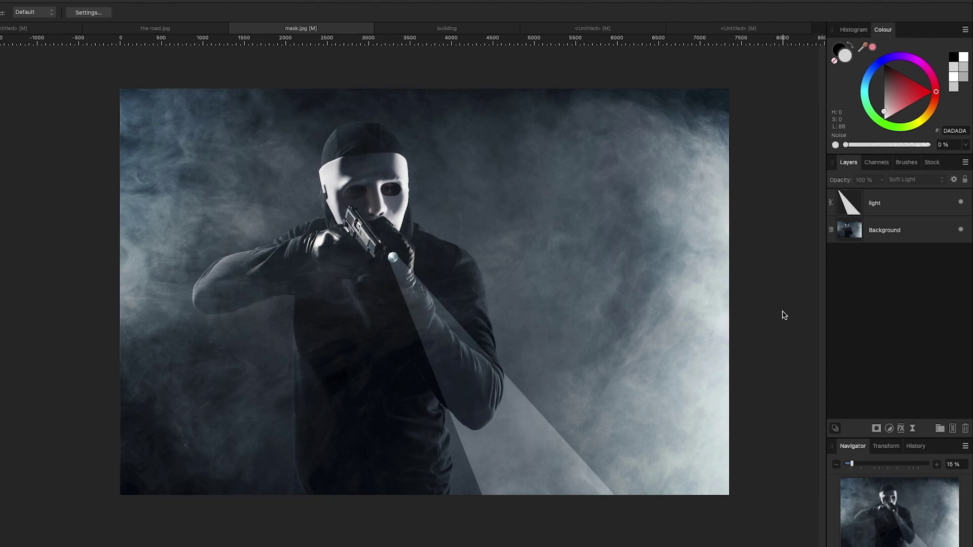
click(908, 214)
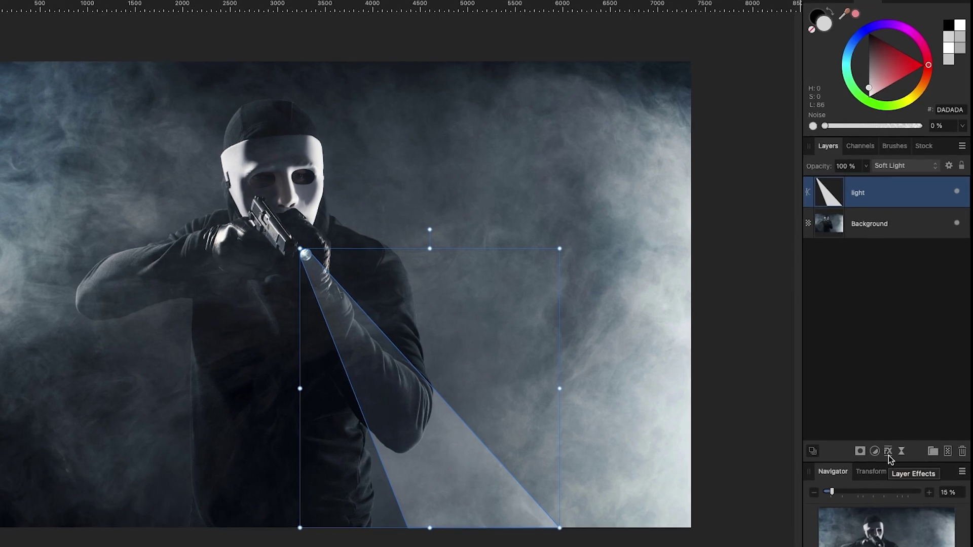
- Add a 63.8 px Gaussian Blur layer effect to the light layer, then deselect
click(889, 454)
drag(671, 137, 674, 113)
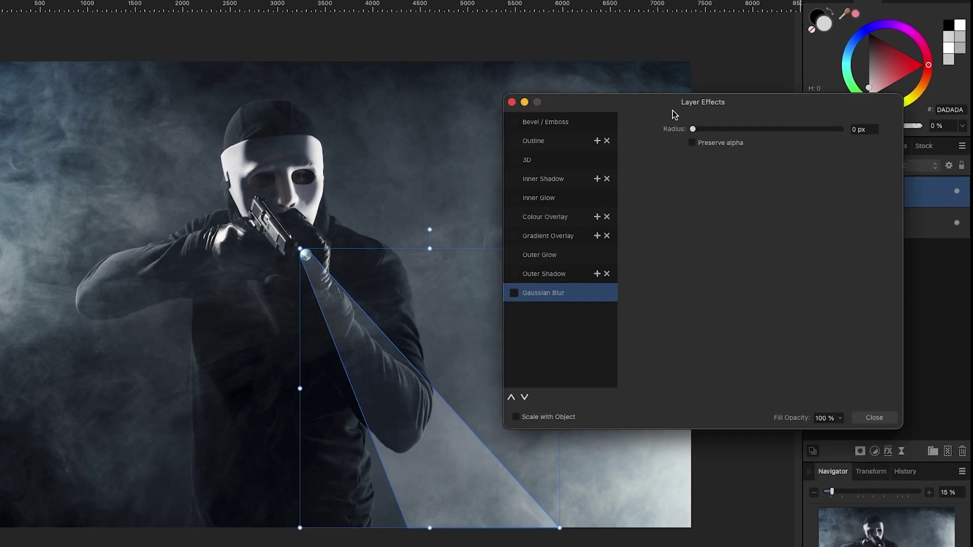
click(519, 293)
drag(694, 129, 836, 141)
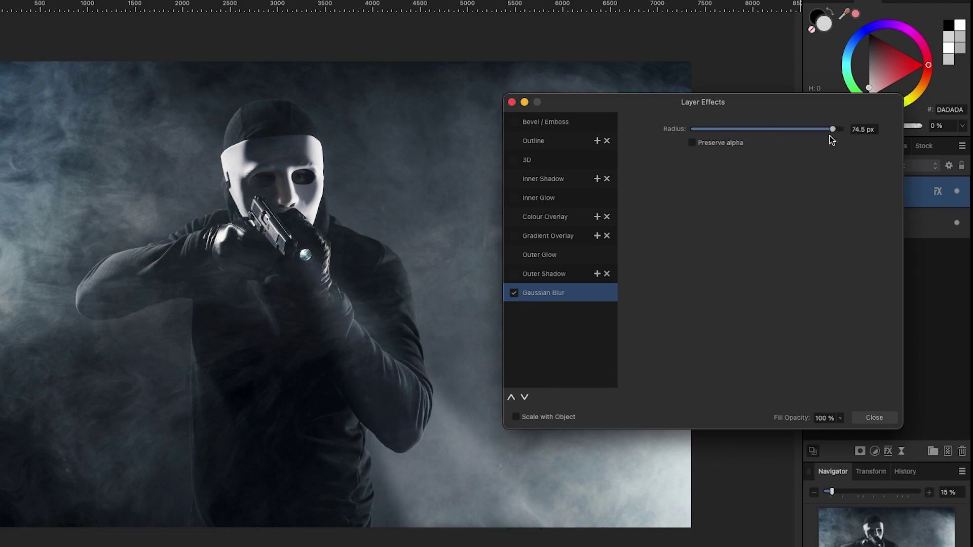
drag(830, 135, 830, 135)
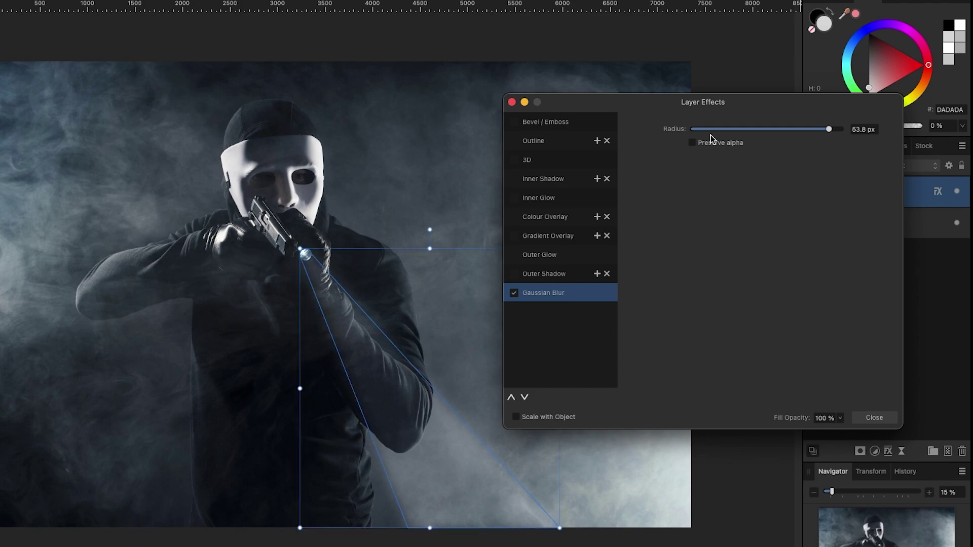
click(512, 103)
key(super+d)
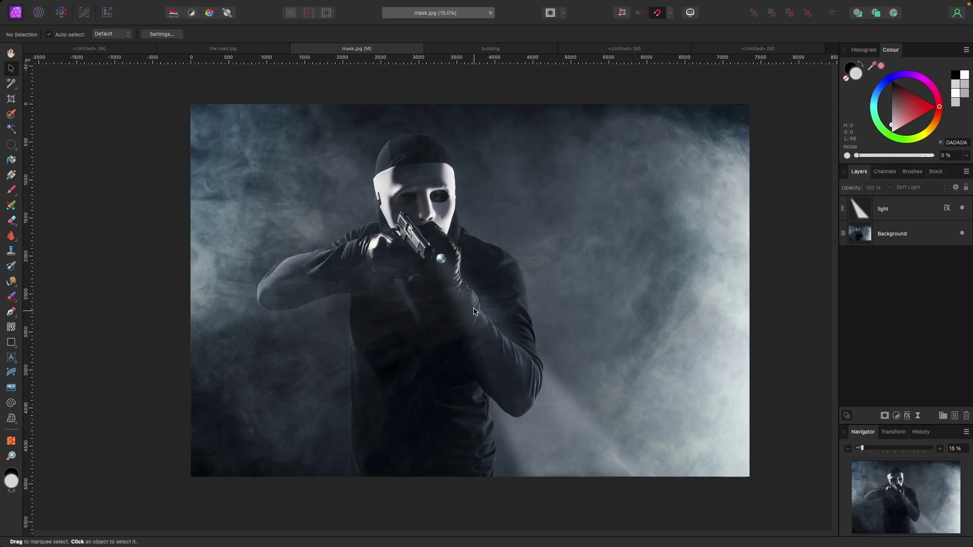
scroll(608, 344, up, 1)
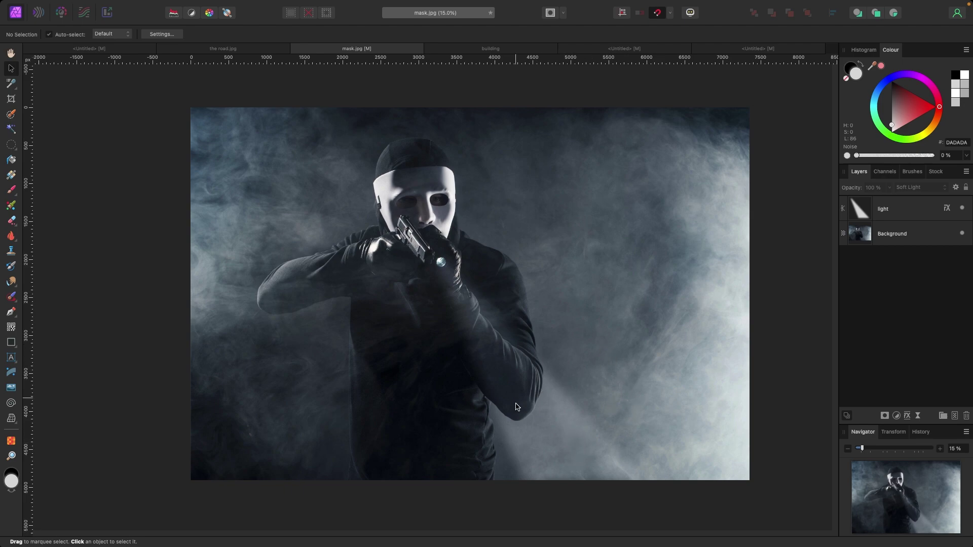
scroll(497, 375, up, 1)
scroll(497, 375, up, 2)
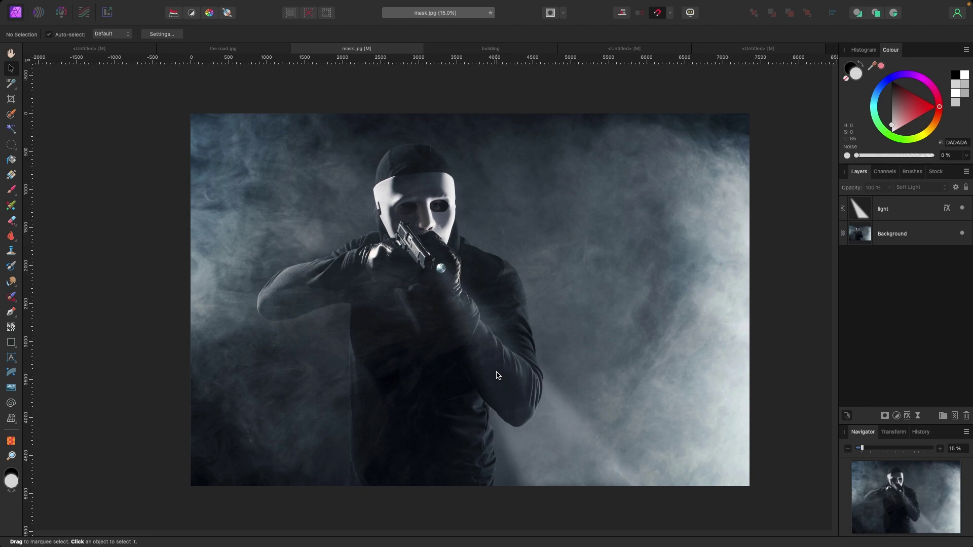
click(908, 216)
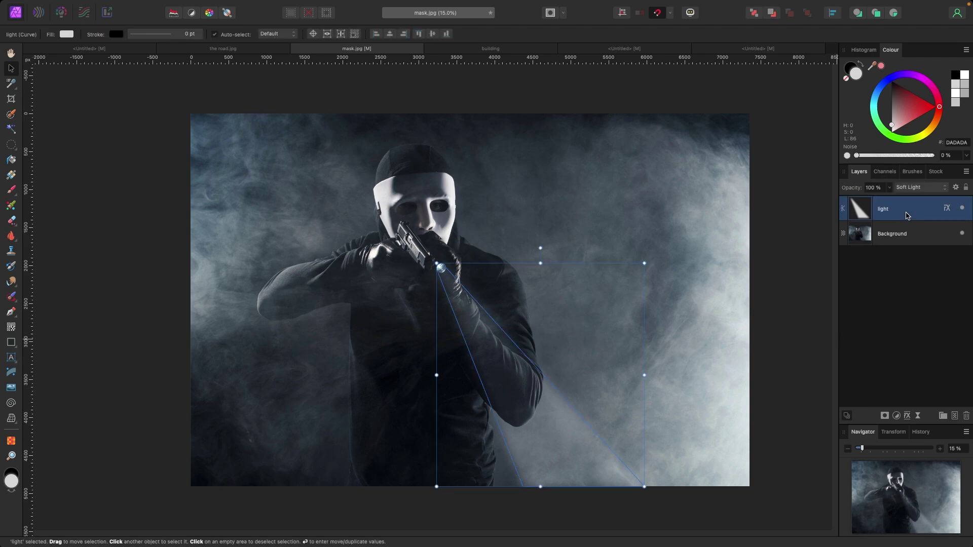
click(820, 209)
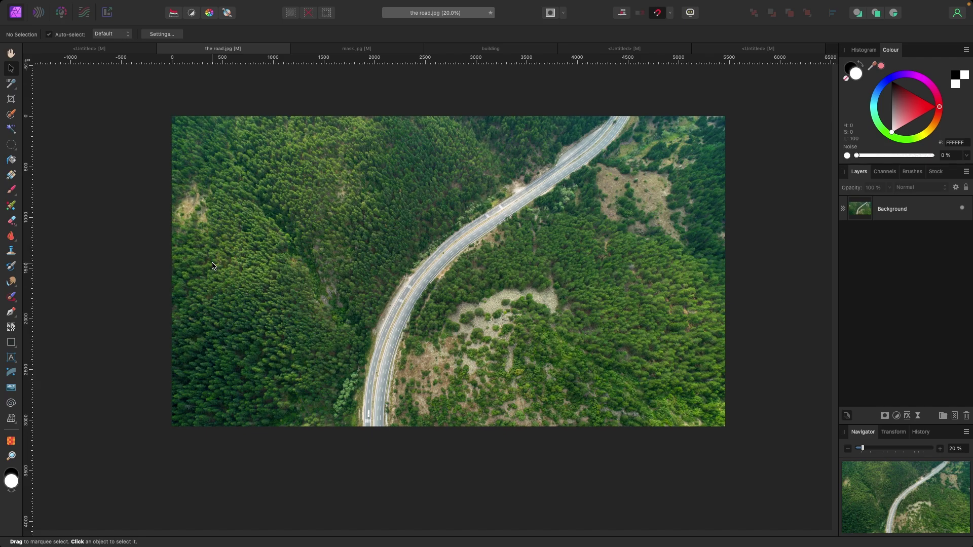
key(super+equal)
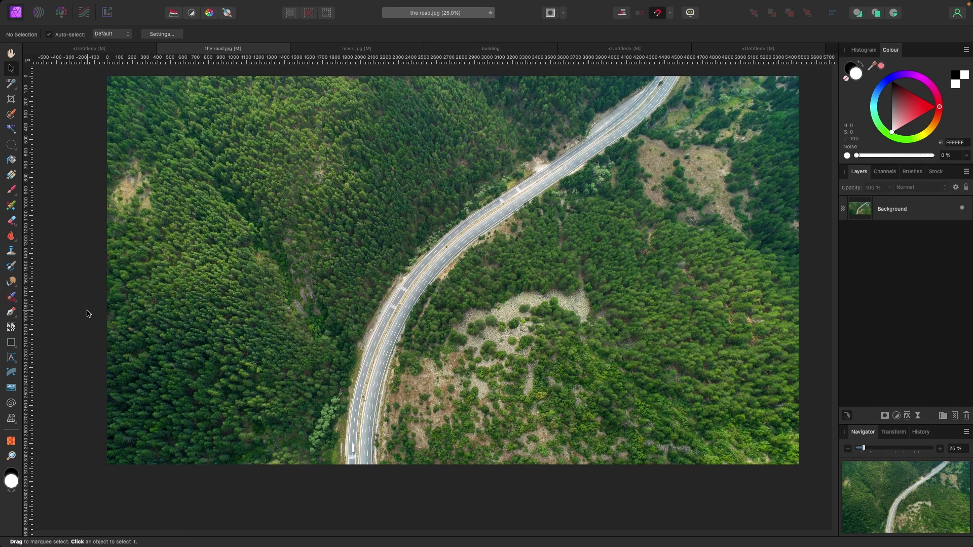
- Trace a four-node pen path up the road's bend with Rubber Band Mode on
click(16, 314)
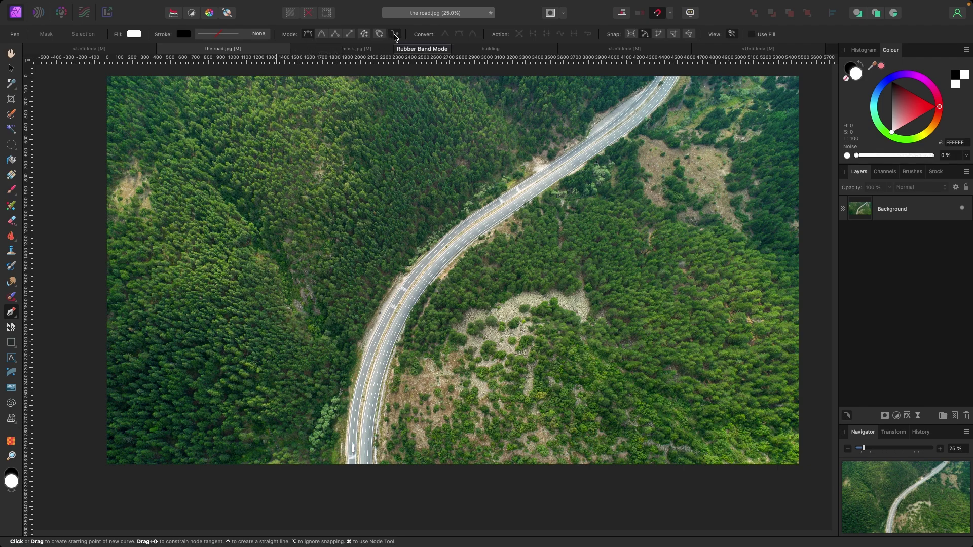
click(395, 35)
click(369, 344)
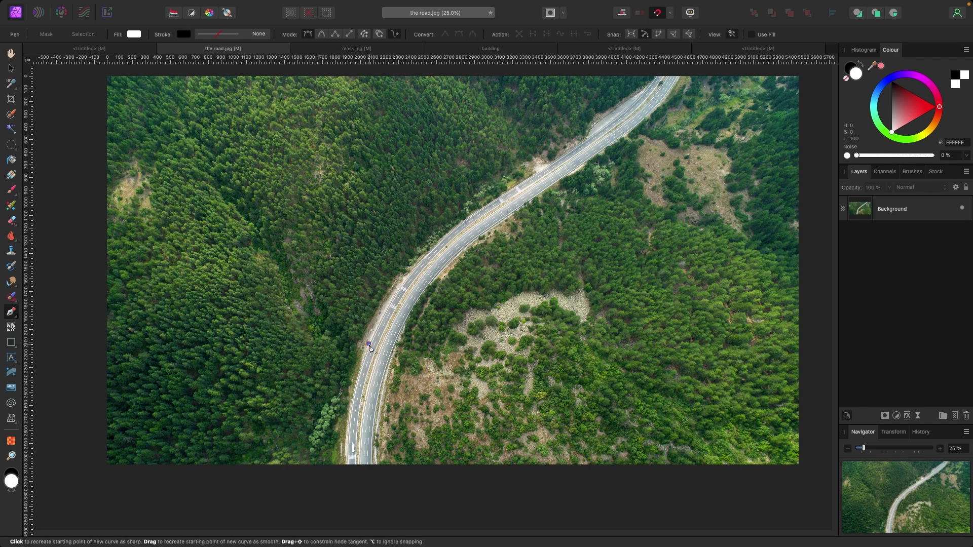
click(413, 271)
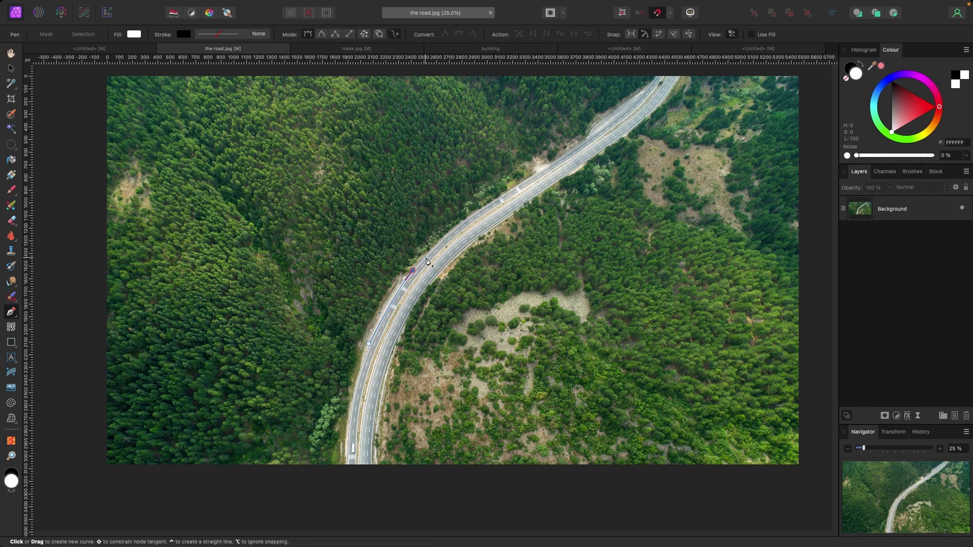
click(480, 209)
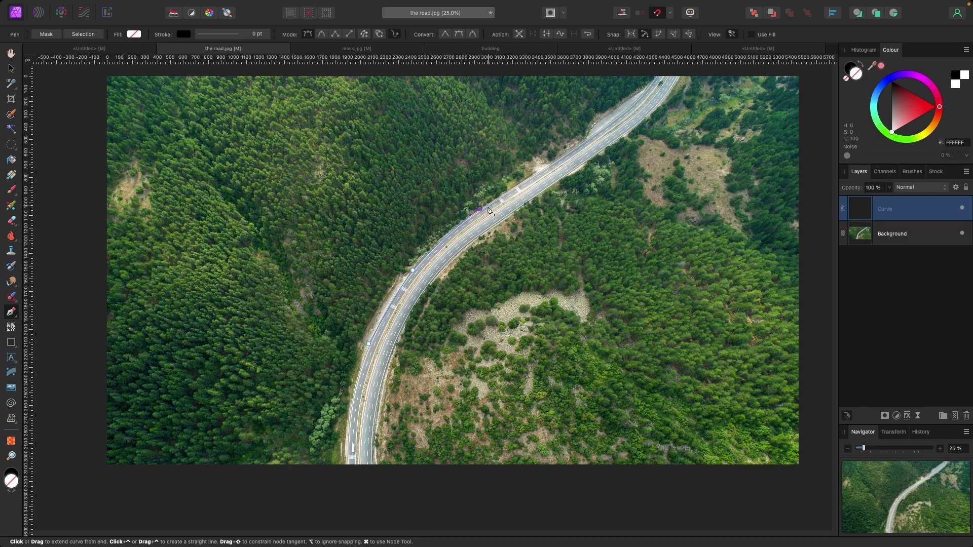
click(539, 173)
click(10, 70)
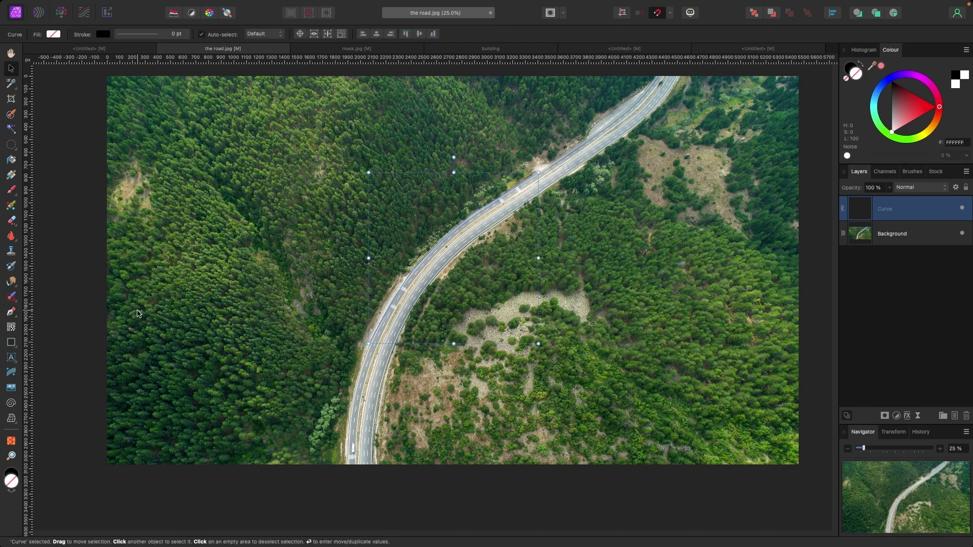
- Zoom in and type 'don't follow the leader' as artistic text along the road path
key(super+equal)
scroll(324, 276, left, 2)
scroll(325, 276, up, 1)
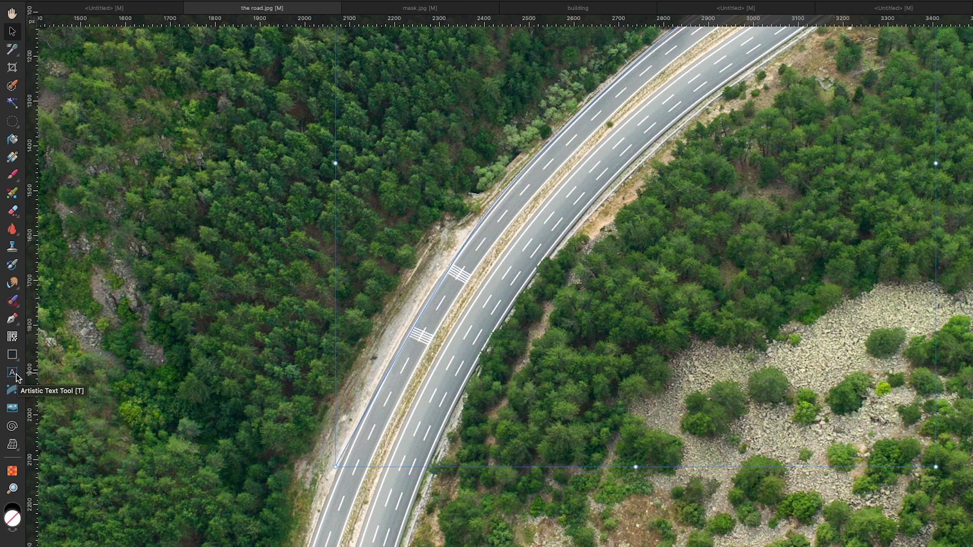
click(16, 376)
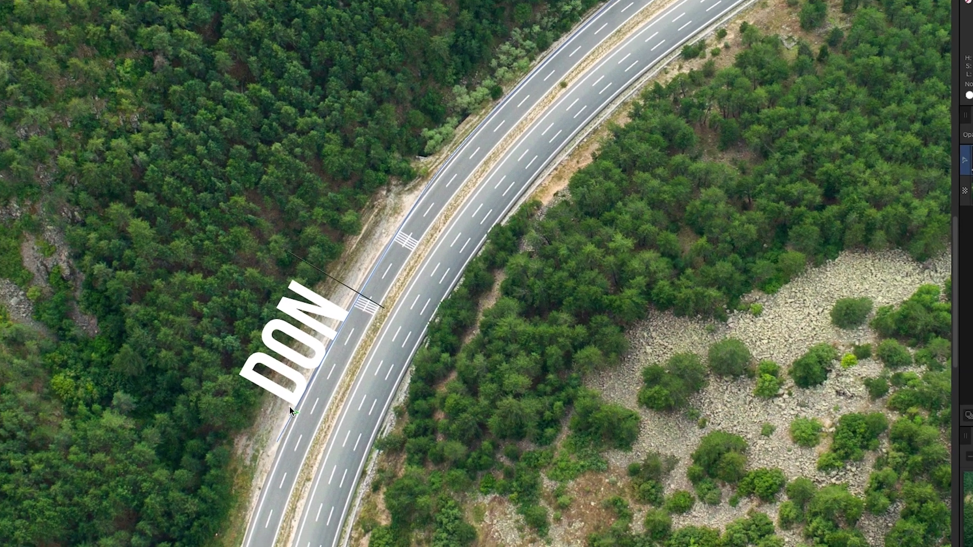
key(super+plus)
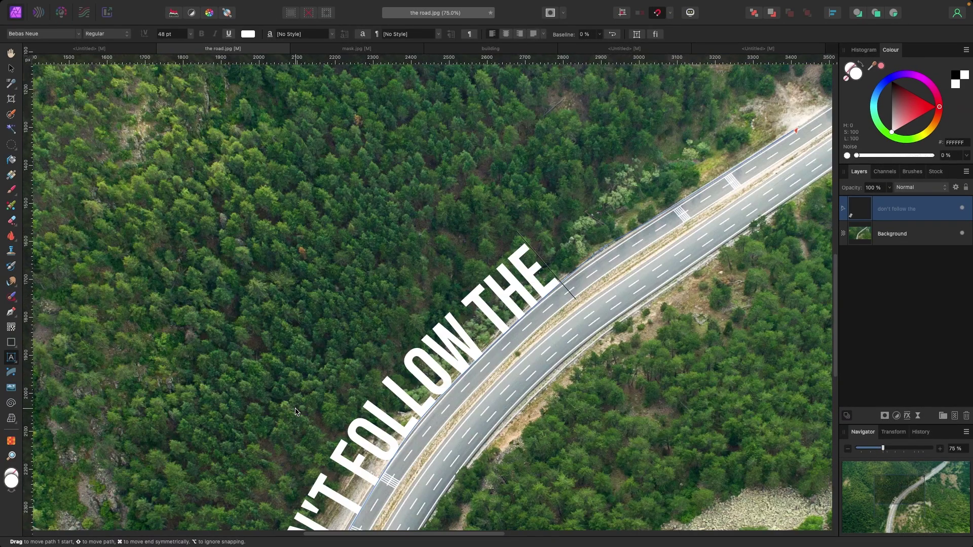
text(leader)
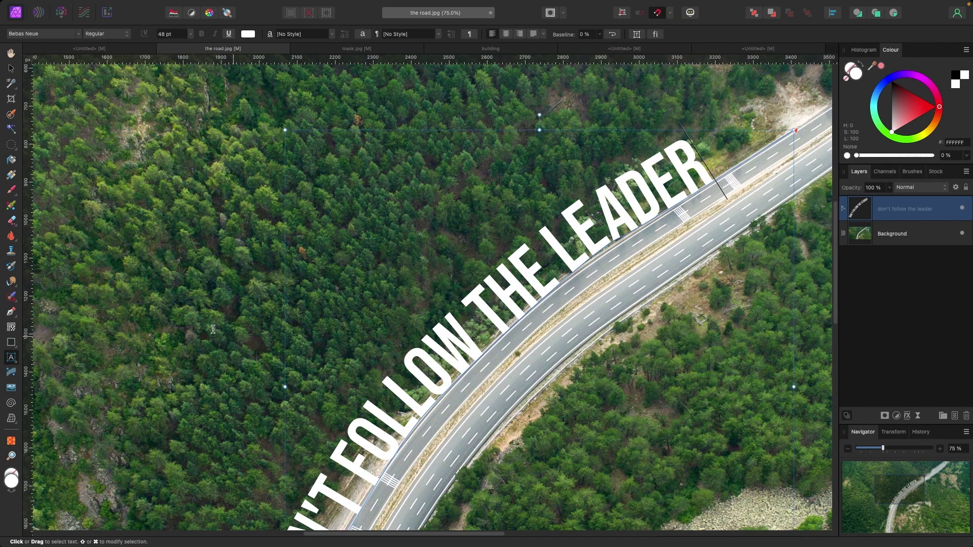
- Exit text editing, zoom out to the whole road photo and clear the selection
click(12, 69)
key(super+minus)
key(super+minus)
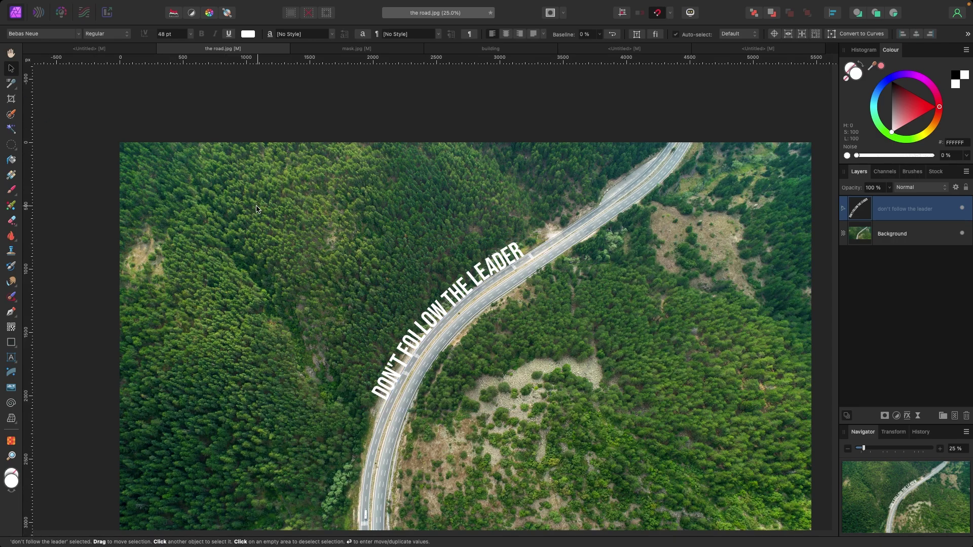
click(343, 378)
scroll(344, 377, down, 1)
click(87, 283)
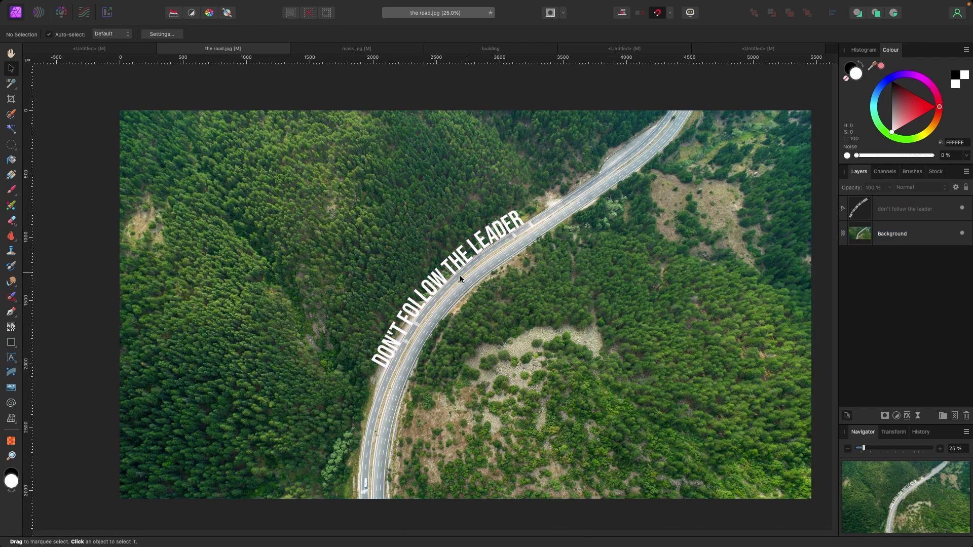
- Drag the path text's start handle up the road toward the top-right, then deselect
key(super+plus)
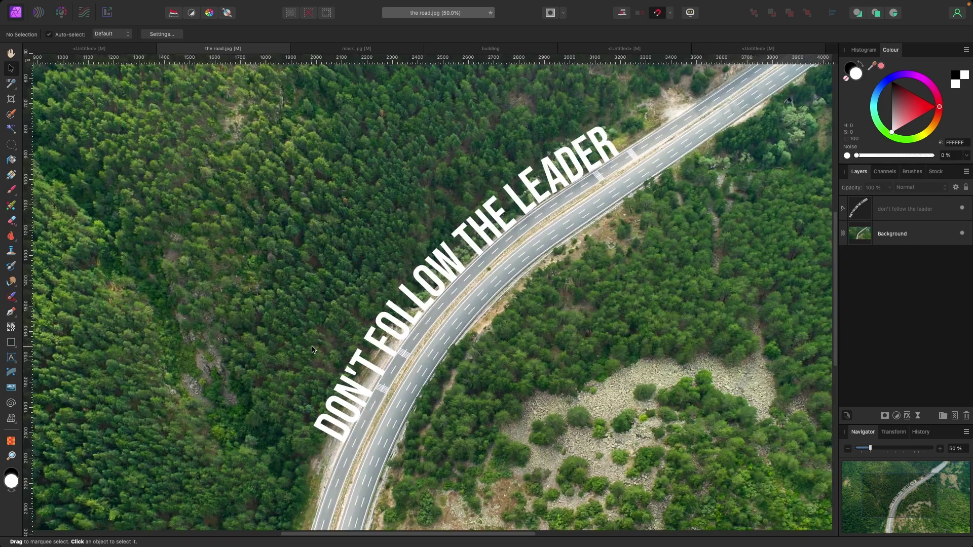
click(406, 296)
key(t)
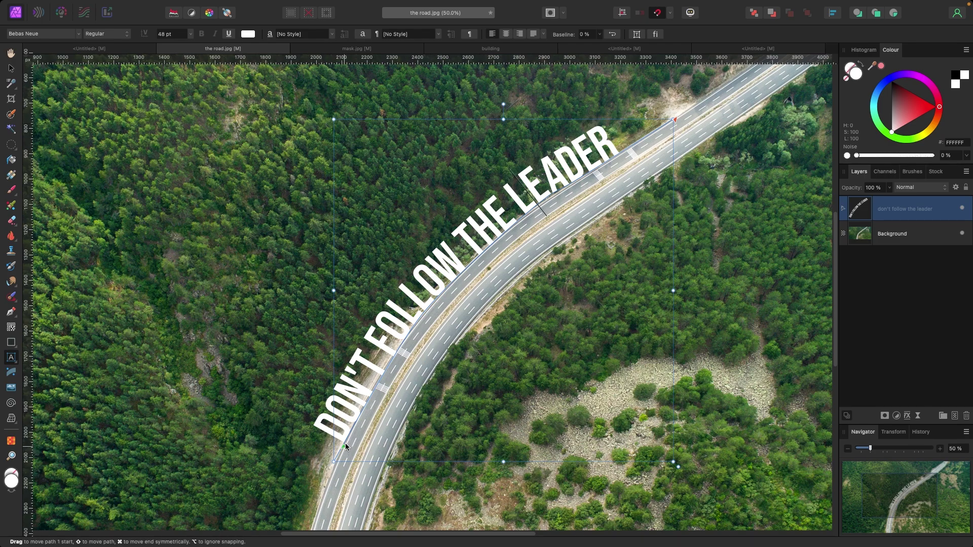
drag(345, 443, 371, 400)
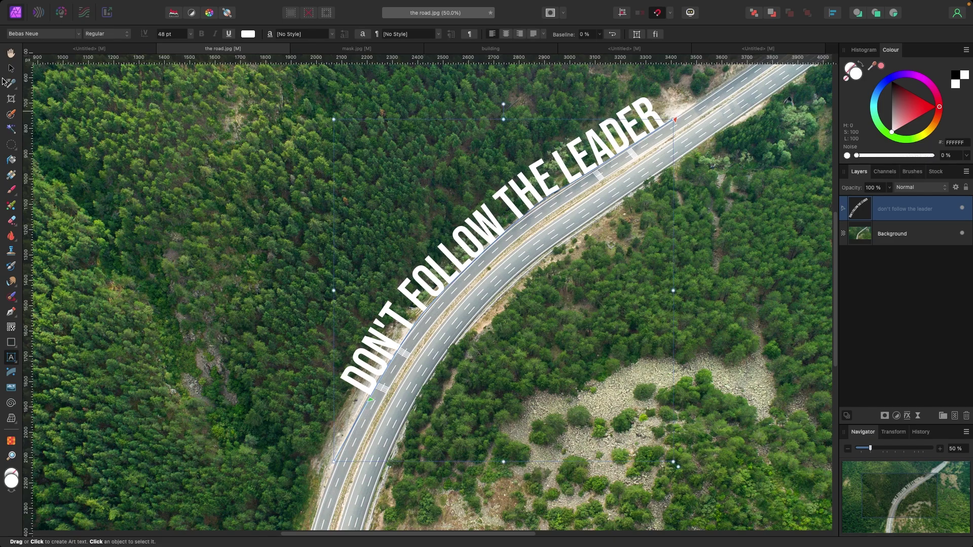
click(11, 68)
key(super+0)
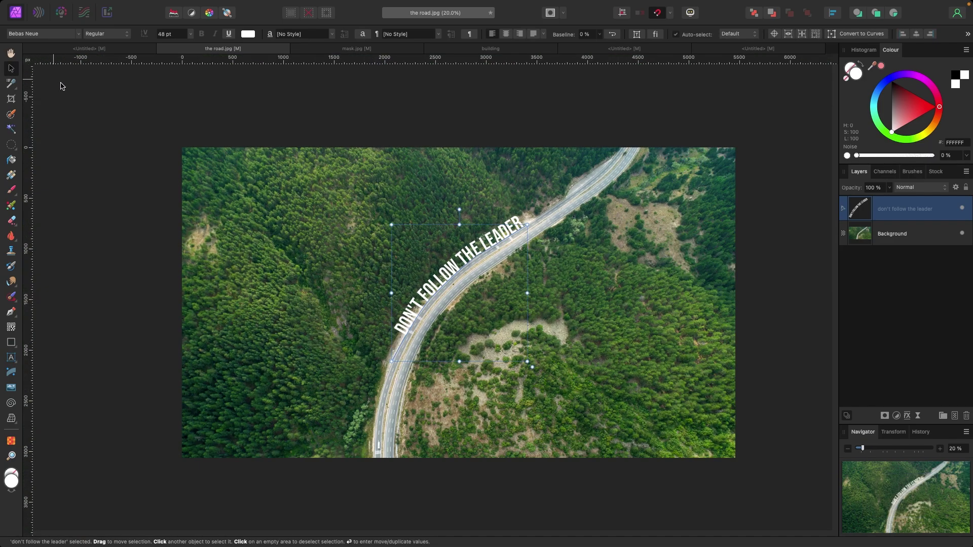
click(61, 86)
scroll(293, 256, right, 5)
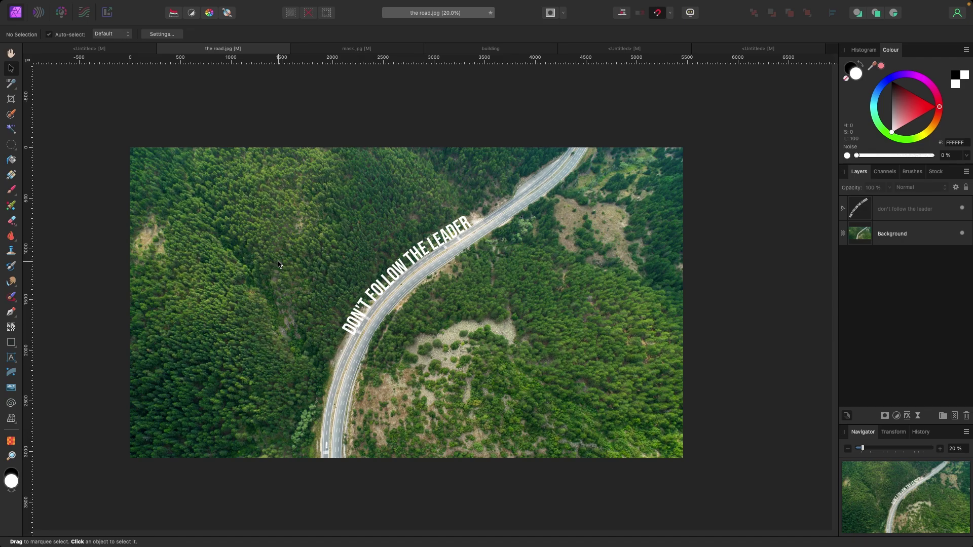
- Bring up the building document and select the Pen tool
key(super+equal)
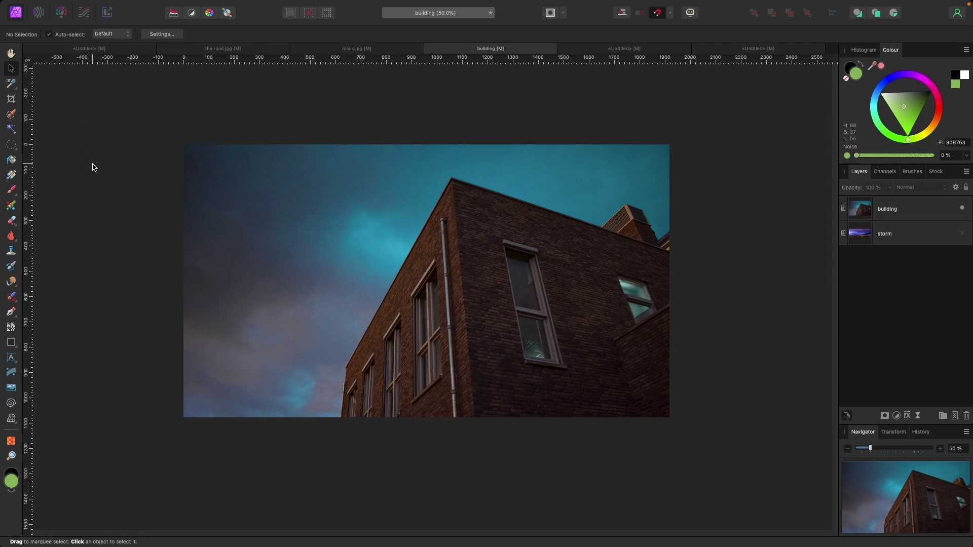
key(p)
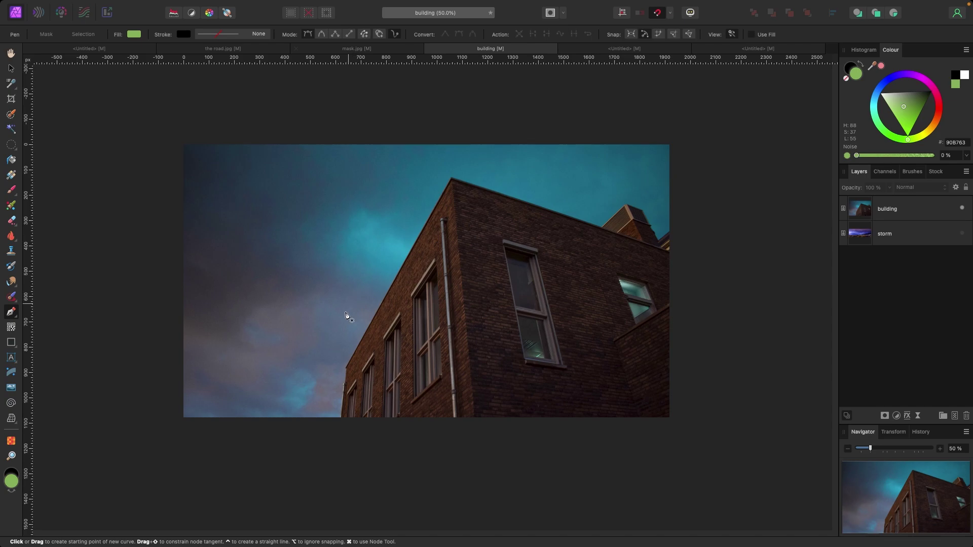
- Trace a closed pen path around the building's left edge, roof peak, chimney and right side
click(342, 419)
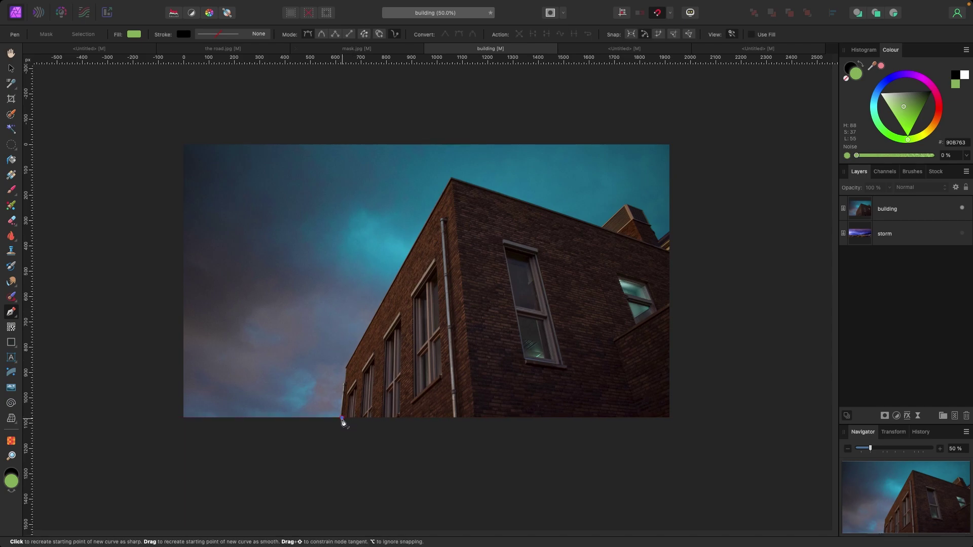
click(345, 369)
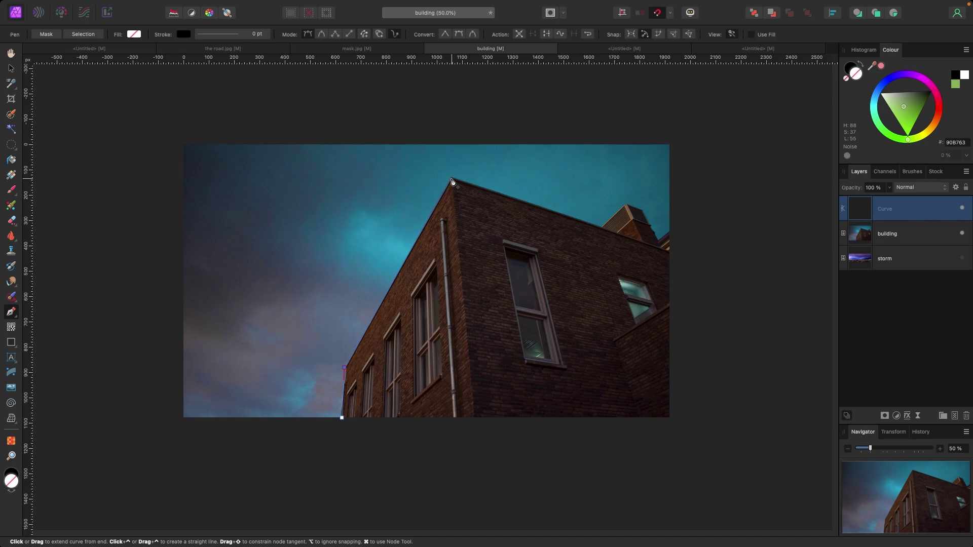
click(451, 180)
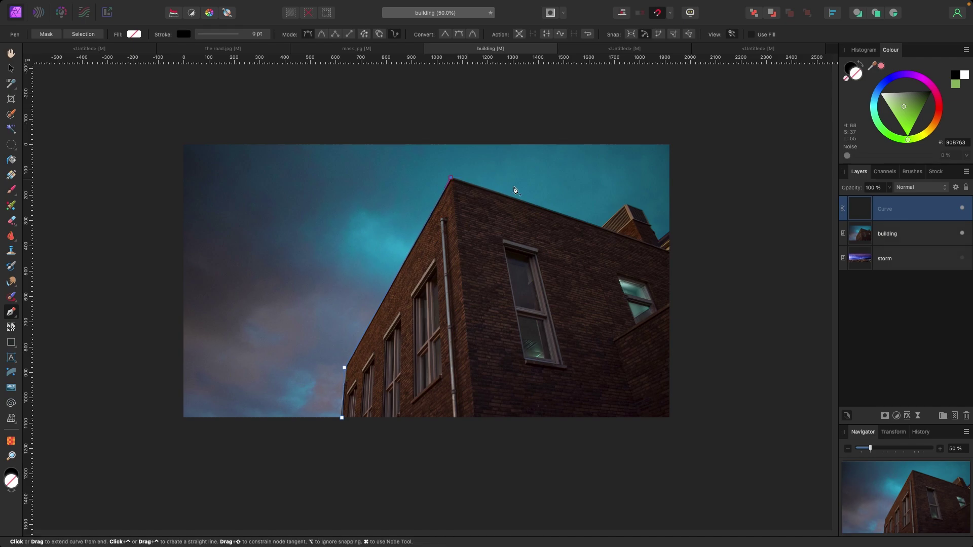
click(602, 229)
click(627, 205)
click(643, 210)
click(658, 238)
drag(670, 231, 674, 252)
click(670, 418)
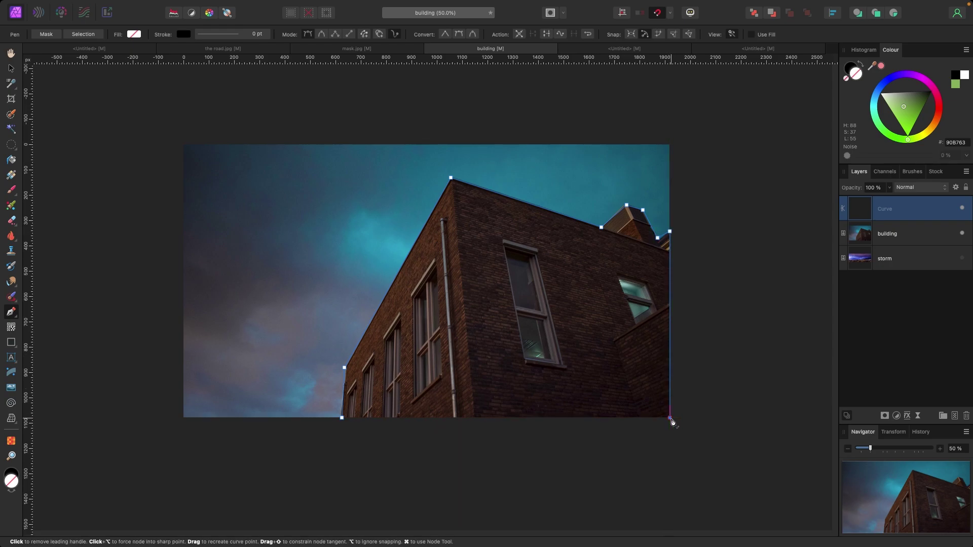
click(342, 418)
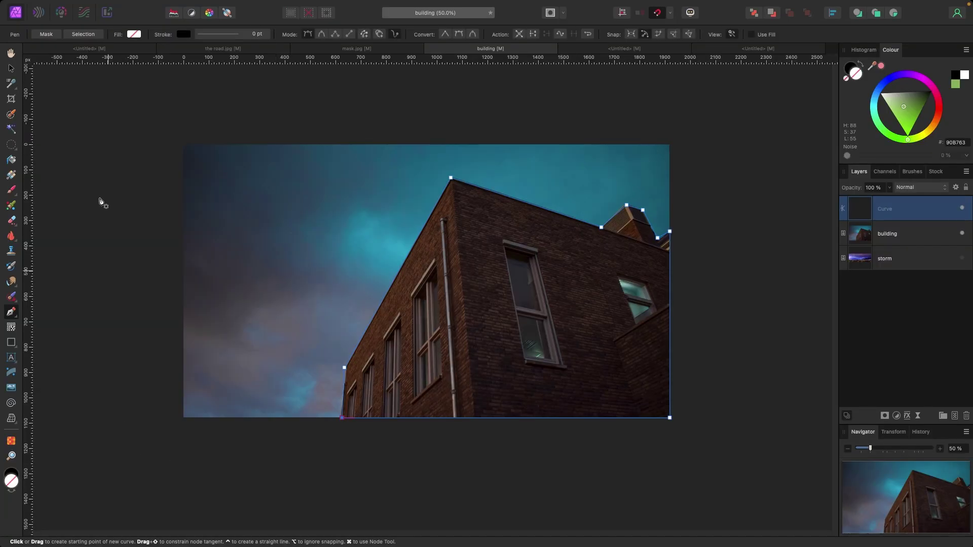
click(46, 34)
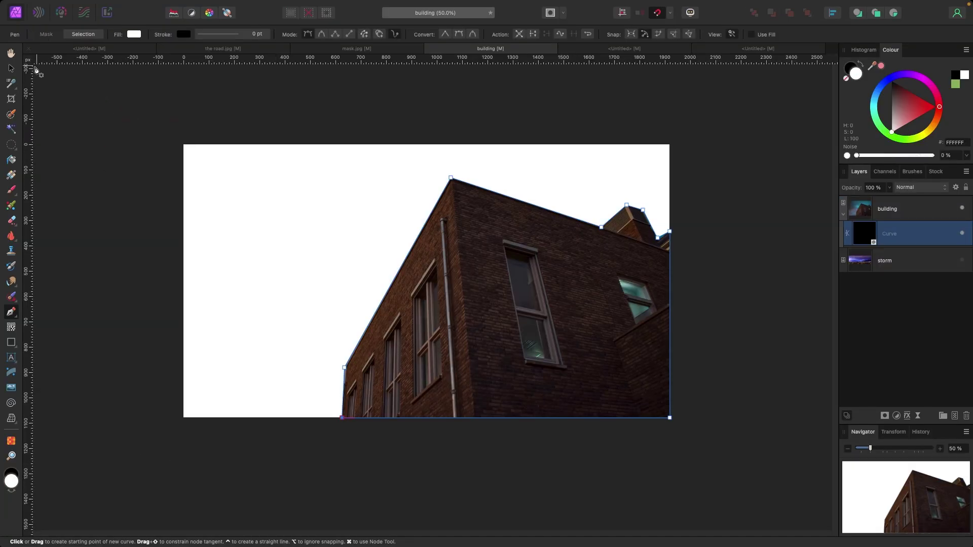
click(11, 68)
click(70, 136)
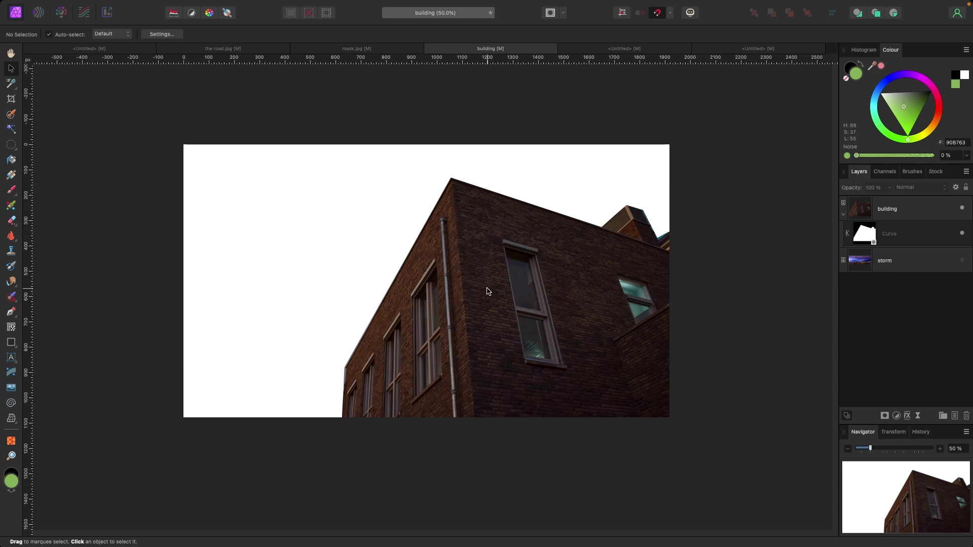
click(882, 240)
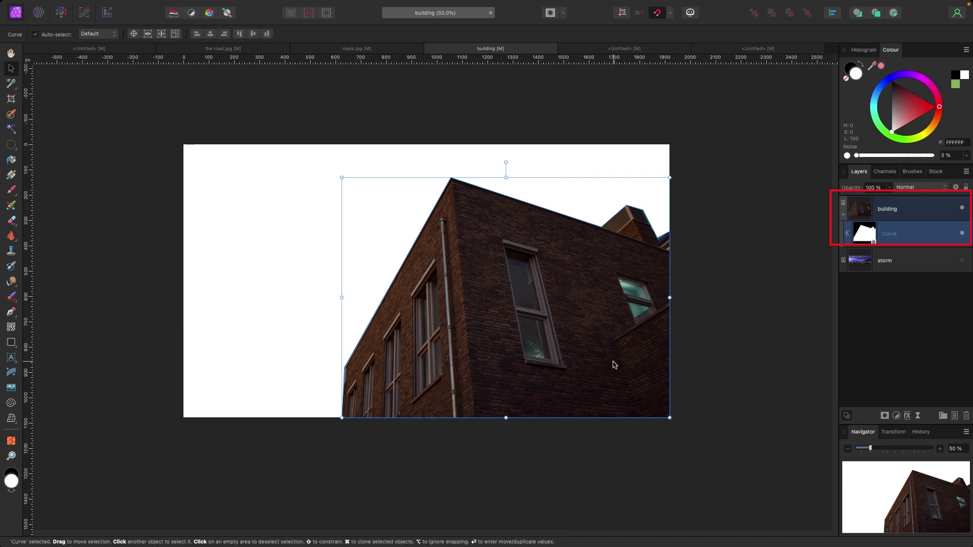
drag(615, 361, 466, 353)
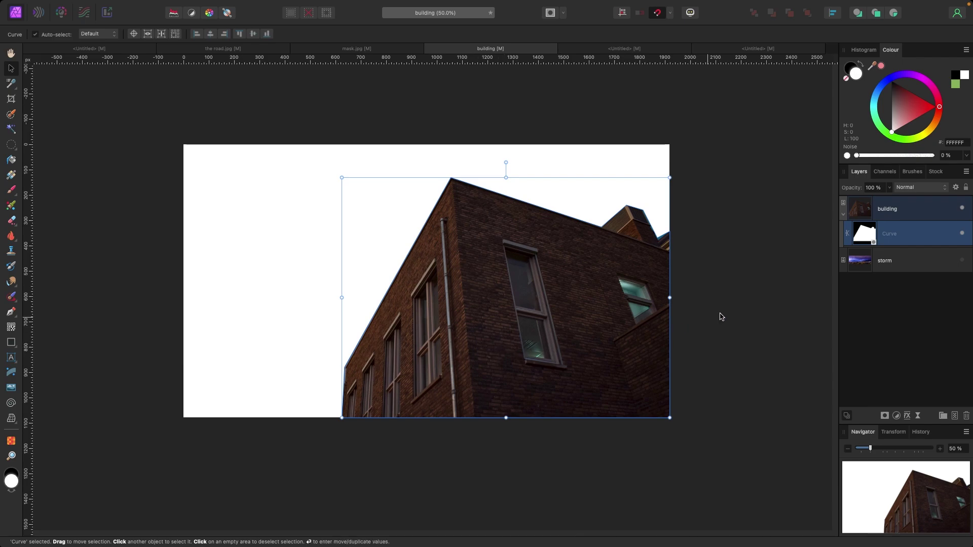
click(754, 306)
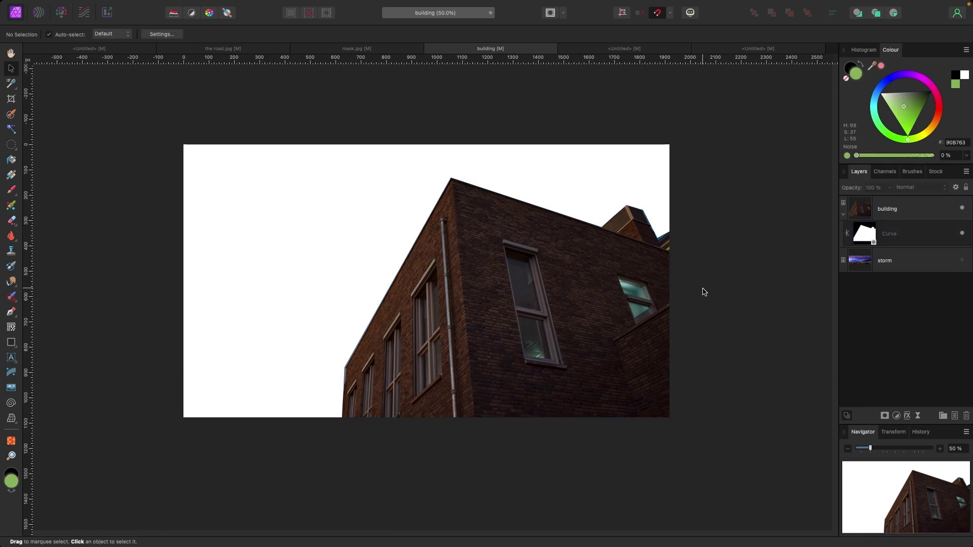
- Make the storm layer visible so the purple lightning sky shows behind the building, then deselect
click(920, 268)
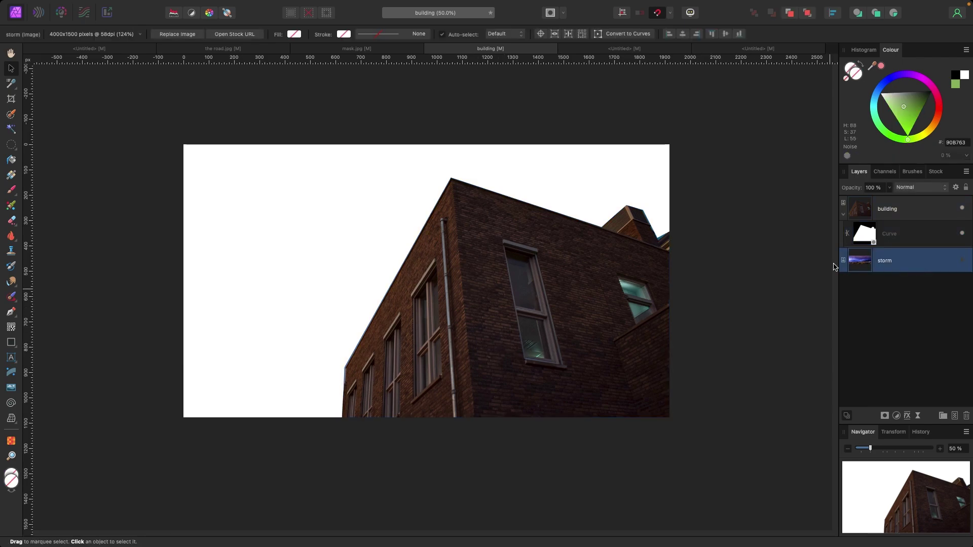
click(954, 265)
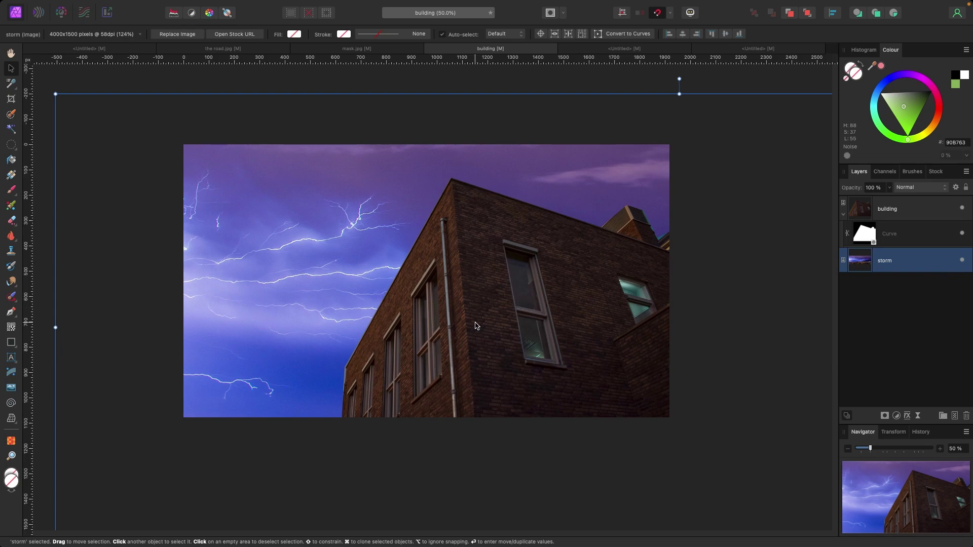
click(583, 89)
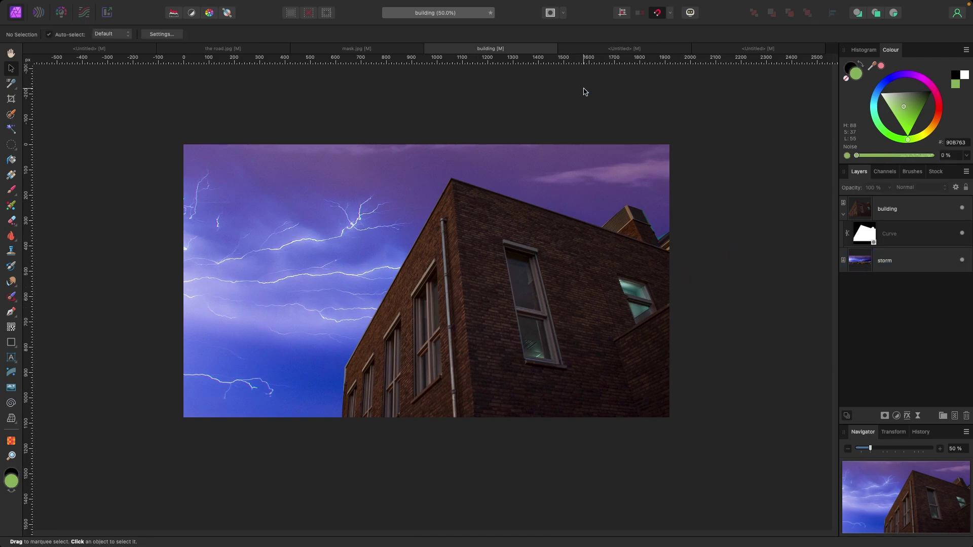